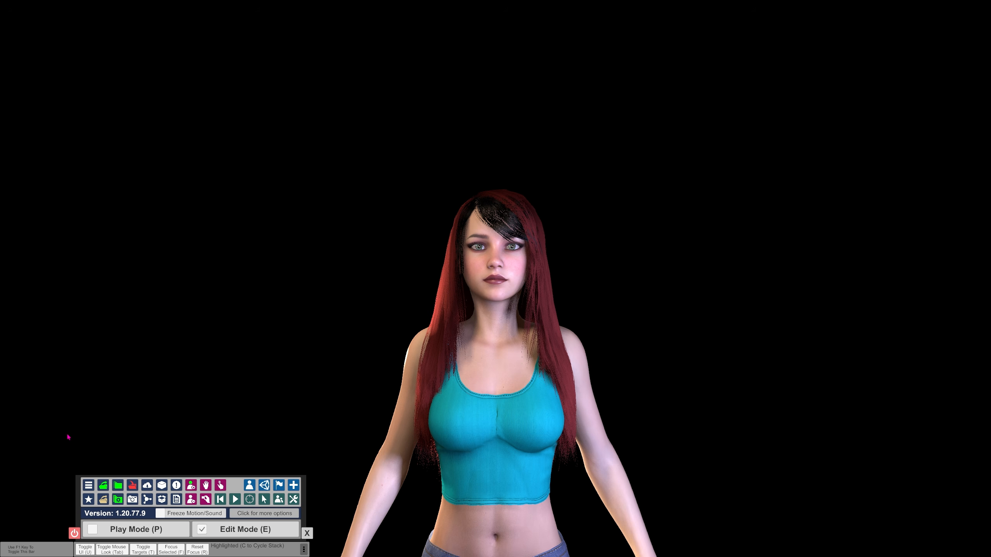
Add the AptJacuzzi atom from the Environments category to the scene
{"action": "left_click", "coordinate": [294, 486]}
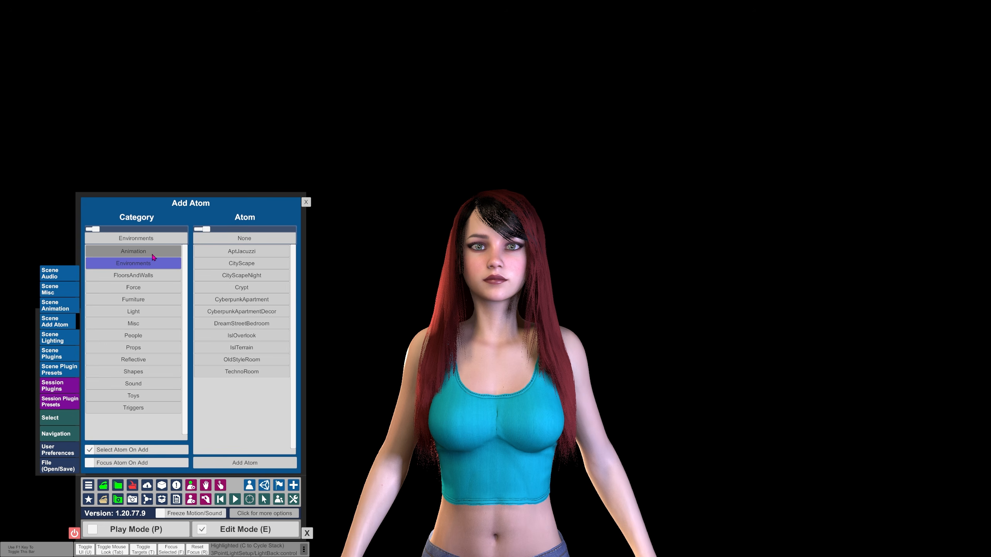
{"action": "left_click", "coordinate": [152, 268]}
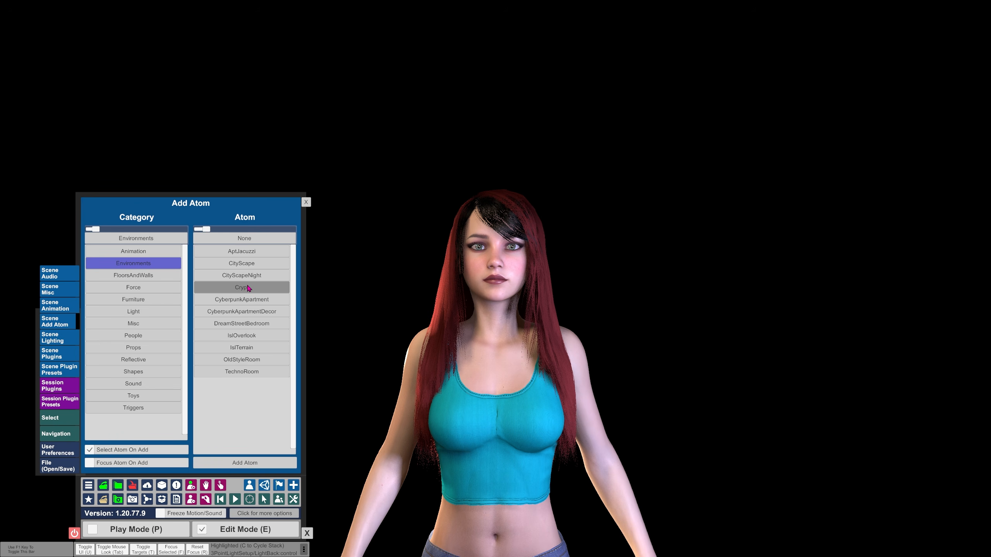
{"action": "left_click", "coordinate": [225, 250]}
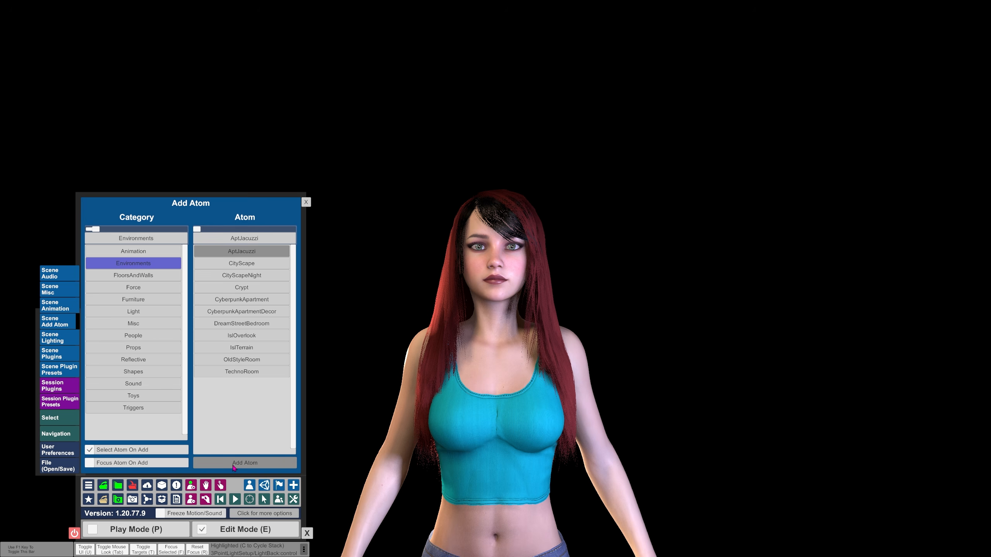
{"action": "left_click", "coordinate": [233, 464]}
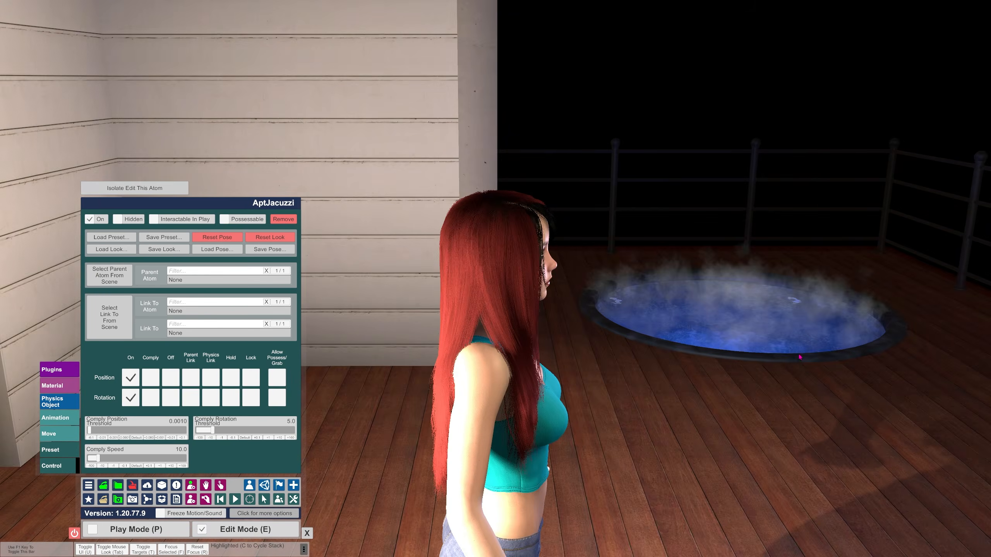
Examine the AptJacuzzi environment, from the apartment interior to the outdoor deck with the jacuzzi
{"action": "right_click_drag", "start_coordinate": [800, 358], "coordinate": [917, 340]}
{"action": "scroll", "coordinate": [318, 345], "scroll_direction": "up", "scroll_amount": 6}
{"action": "scroll", "coordinate": [318, 345], "scroll_direction": "up", "scroll_amount": 10}
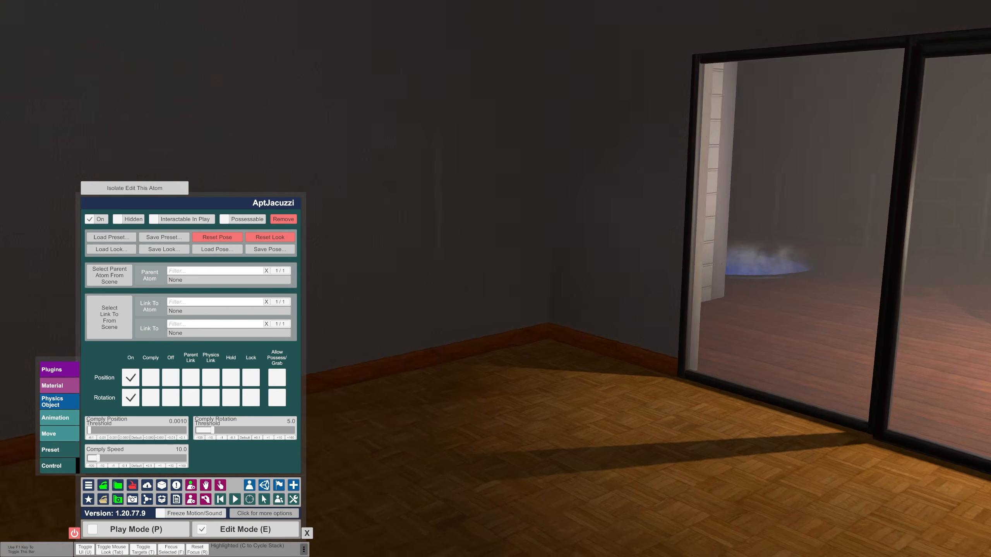
{"action": "scroll", "coordinate": [495, 278], "scroll_direction": "up", "scroll_amount": 10}
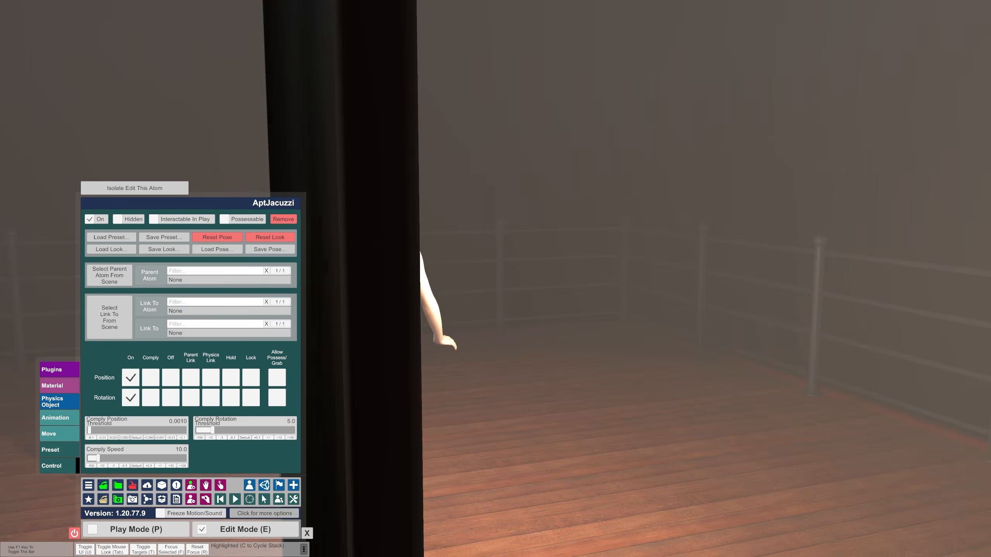
{"action": "scroll", "coordinate": [917, 340], "scroll_direction": "up", "scroll_amount": 5}
{"action": "right_click_drag", "start_coordinate": [917, 339], "coordinate": [217, 301]}
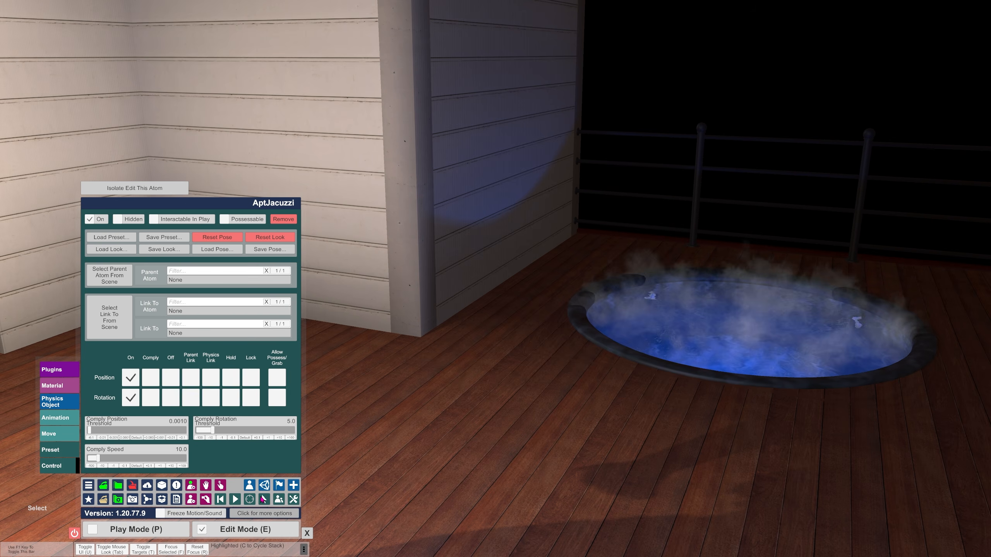
In AptJacuzzi's JacuzziControl, set Bubbles to 0, Steam to 0.054 and Sound Volume to 0.195, and toggle the light off and on
{"action": "left_click", "coordinate": [264, 499]}
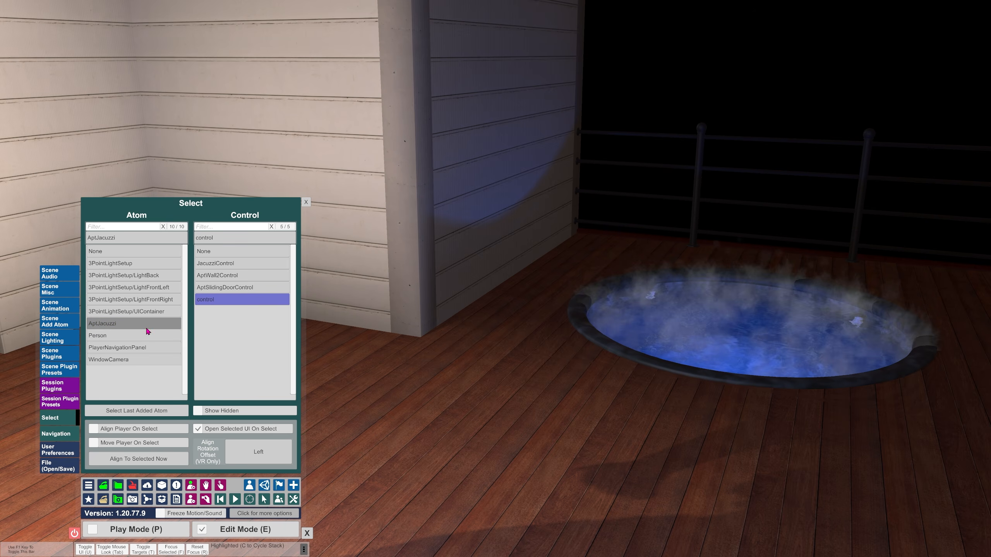
{"action": "left_click", "coordinate": [228, 264]}
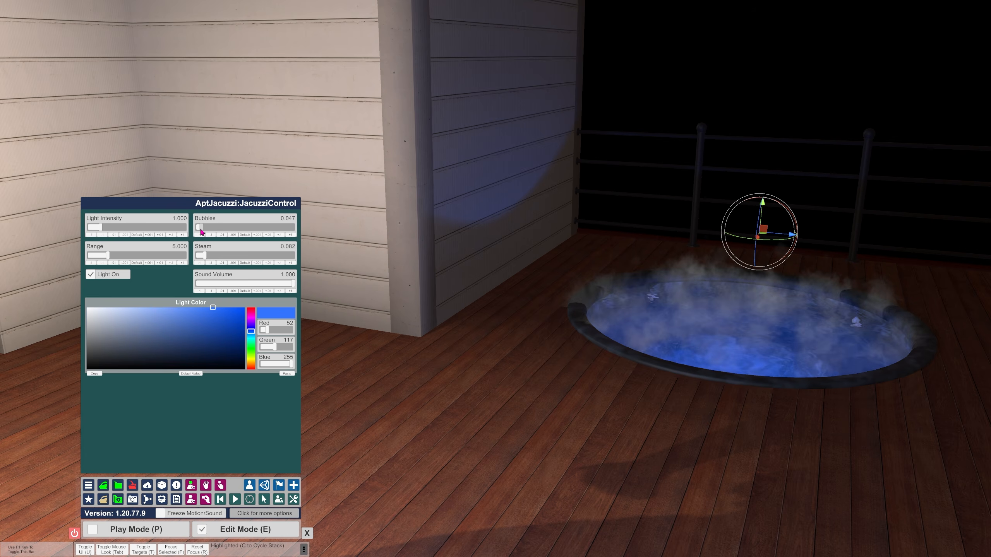
{"action": "left_click_drag", "start_coordinate": [202, 231], "coordinate": [216, 284]}
{"action": "left_click", "coordinate": [91, 275]}
{"action": "left_click", "coordinate": [91, 275]}
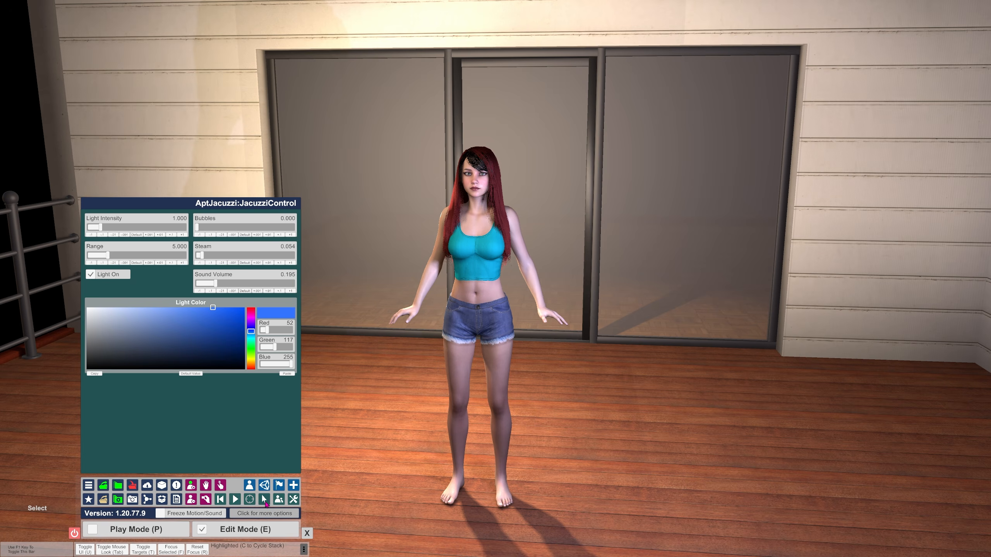
Focus on AptJacuzzi's AptSlidingDoorControl and try to slide the glass door along its track
{"action": "left_click", "coordinate": [262, 495]}
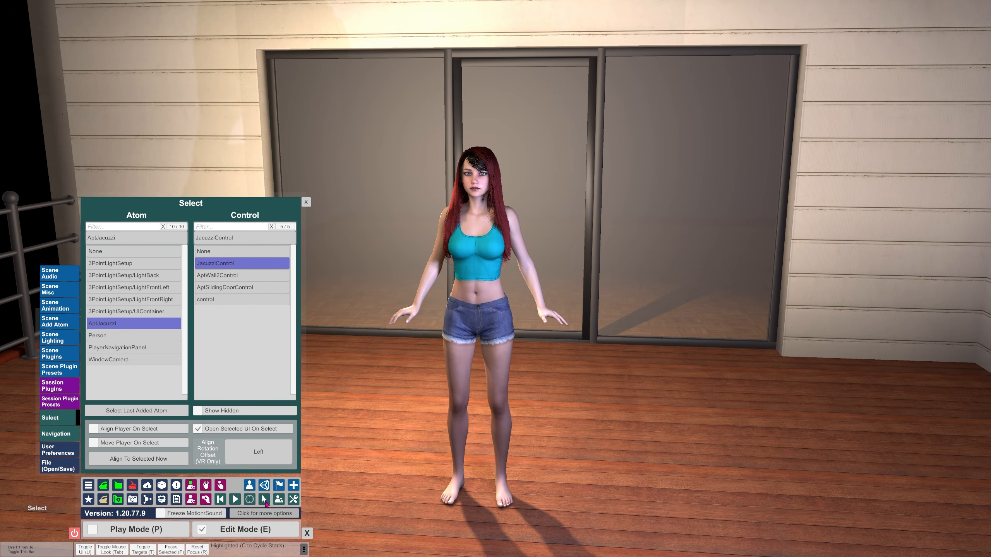
{"action": "left_click", "coordinate": [236, 288]}
{"action": "key", "text": "f"}
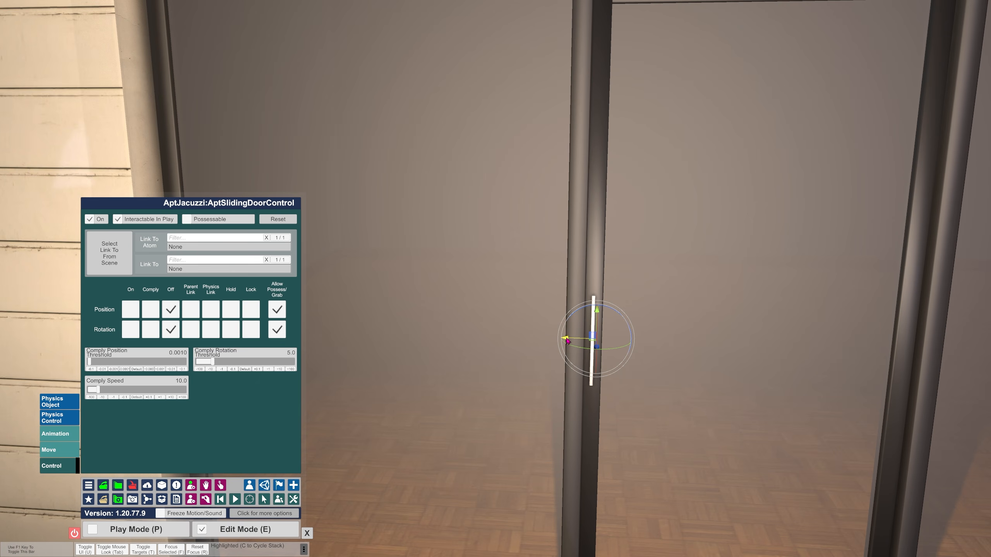
{"action": "left_click_drag", "start_coordinate": [568, 340], "coordinate": [601, 374]}
Select the main control of AptJacuzzi and remove the environment from the scene
{"action": "left_click", "coordinate": [267, 504]}
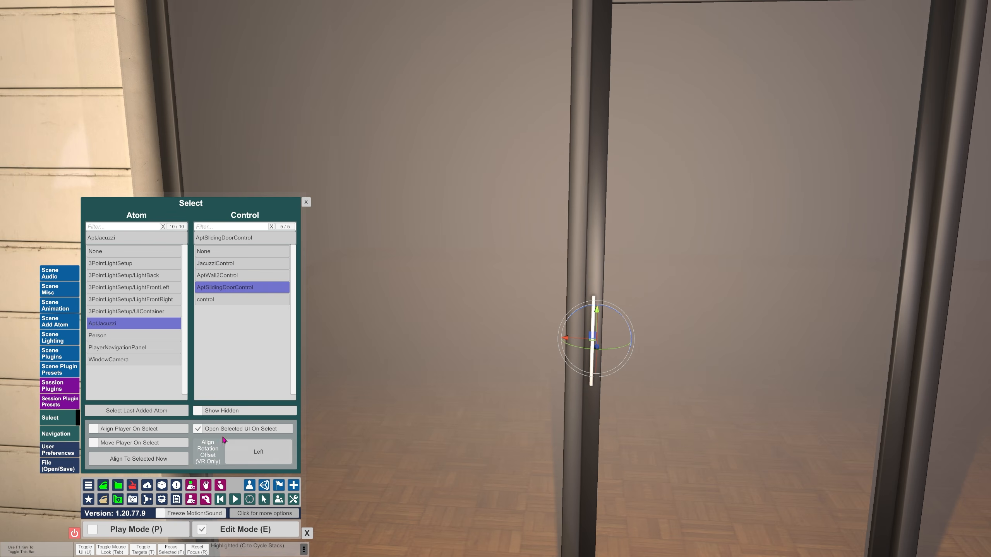
{"action": "left_click", "coordinate": [207, 301]}
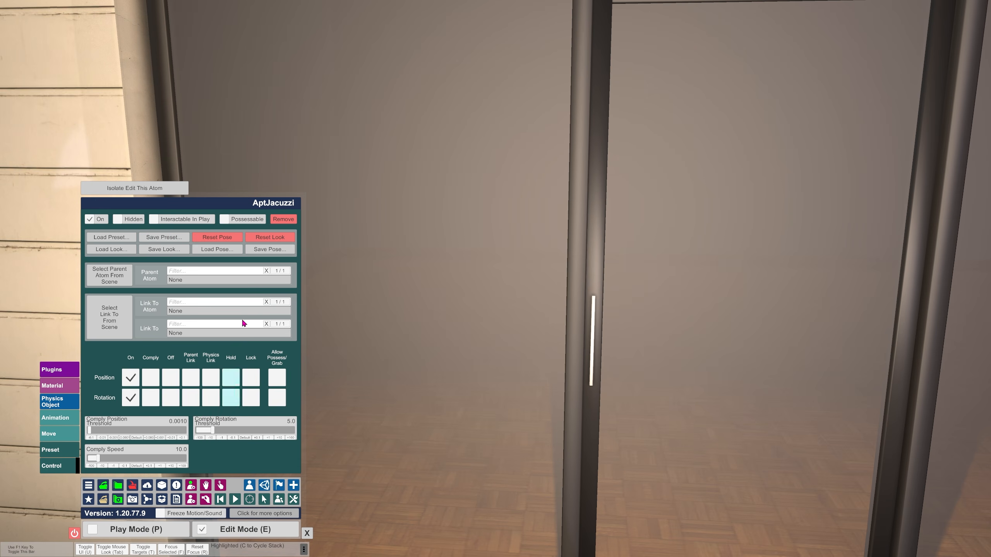
{"action": "left_click", "coordinate": [289, 220]}
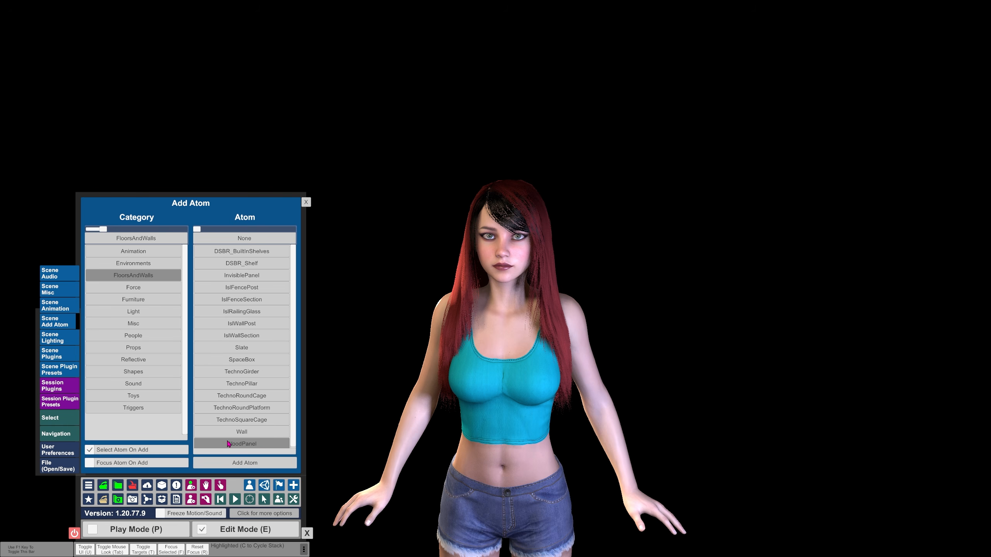
Add a WoodPanel atom from the FloorsAndWalls category as a floor beneath the character
{"action": "left_click", "coordinate": [231, 445]}
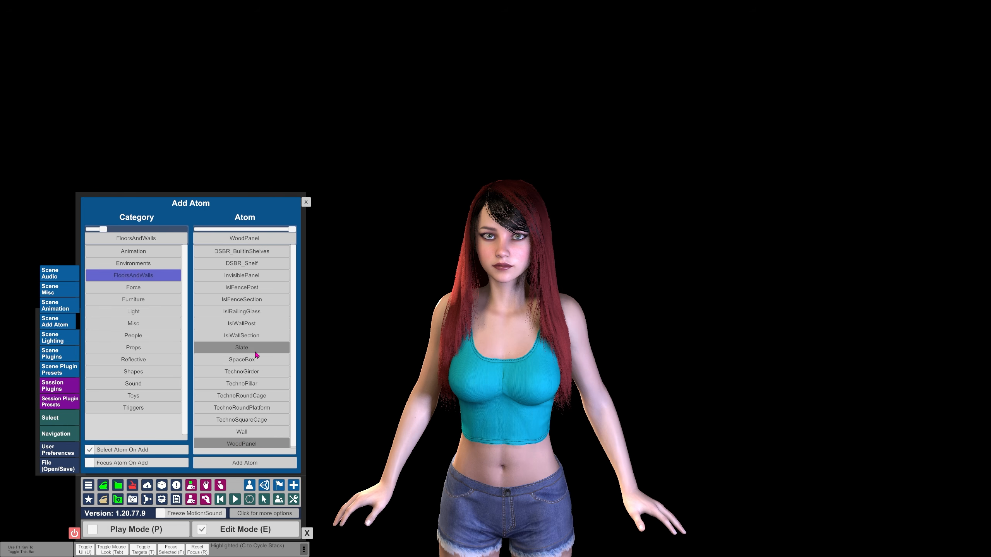
{"action": "left_click", "coordinate": [248, 464]}
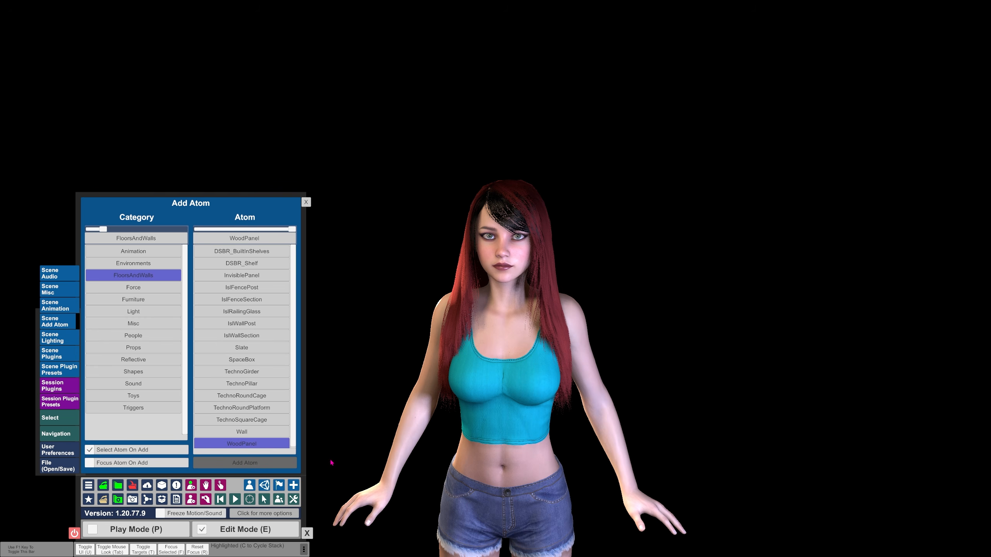
{"action": "right_click_drag", "start_coordinate": [347, 348], "coordinate": [370, 371]}
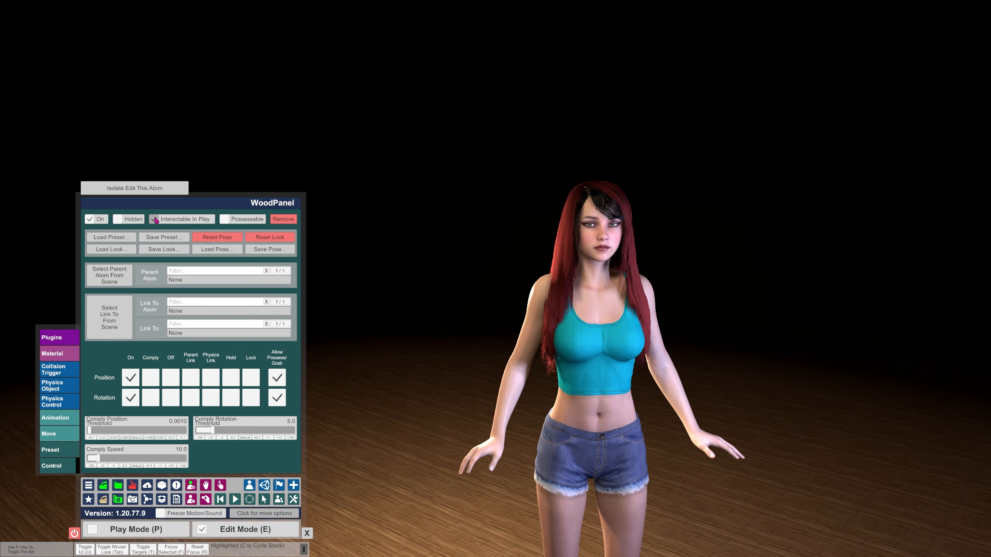
Choose OldStyleChair in the Furniture category as the atom to add
{"action": "left_click", "coordinate": [293, 485]}
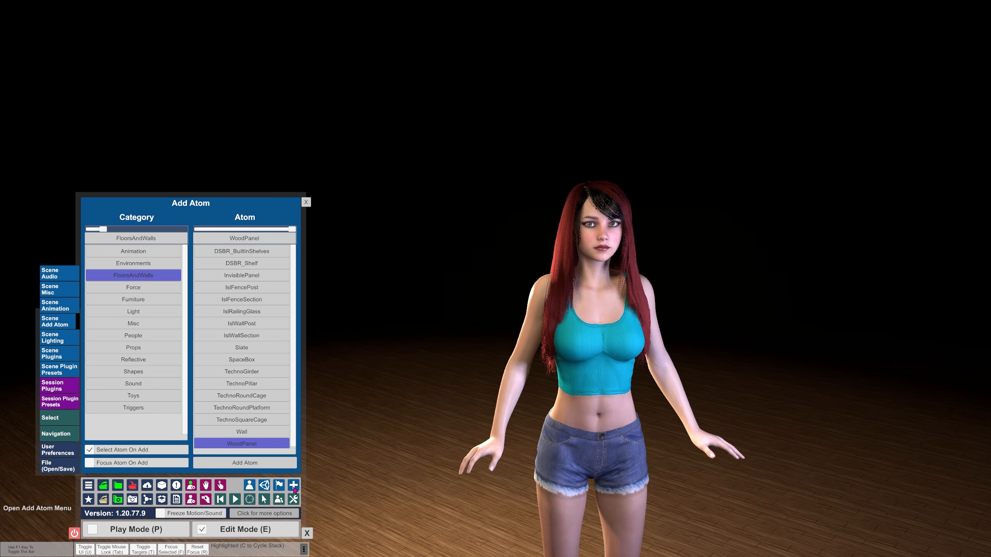
{"action": "scroll", "coordinate": [235, 390], "scroll_direction": "down", "scroll_amount": 2}
{"action": "scroll", "coordinate": [242, 415], "scroll_direction": "down", "scroll_amount": 5}
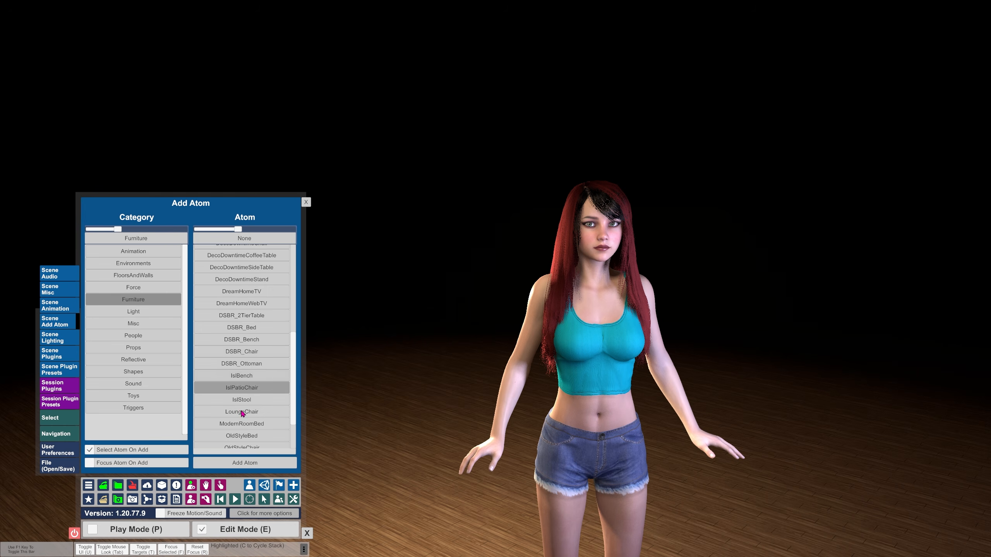
{"action": "left_click", "coordinate": [253, 394]}
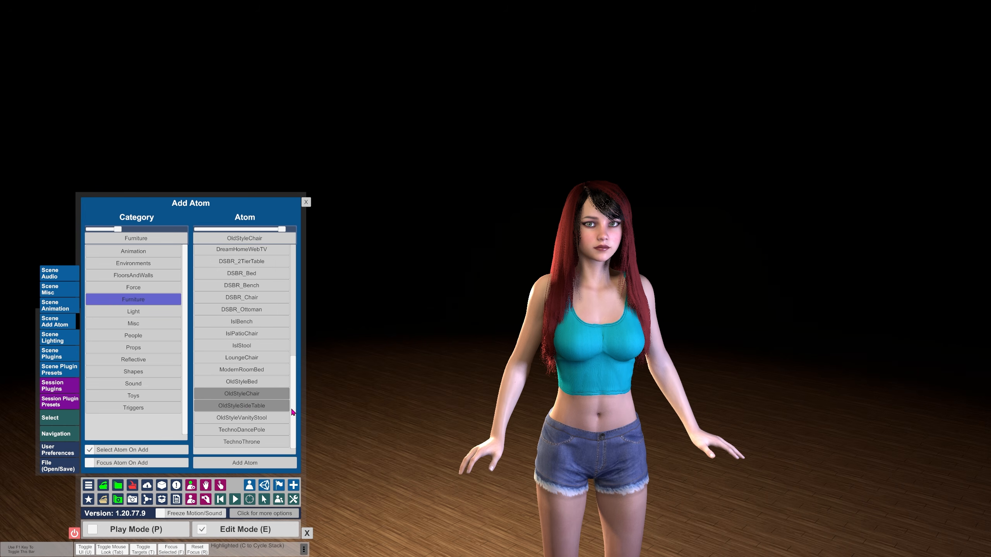
Select the root of the Person atom and turn off its collision
{"action": "scroll", "coordinate": [454, 419], "scroll_direction": "down", "scroll_amount": 2}
{"action": "scroll", "coordinate": [439, 471], "scroll_direction": "down", "scroll_amount": 2}
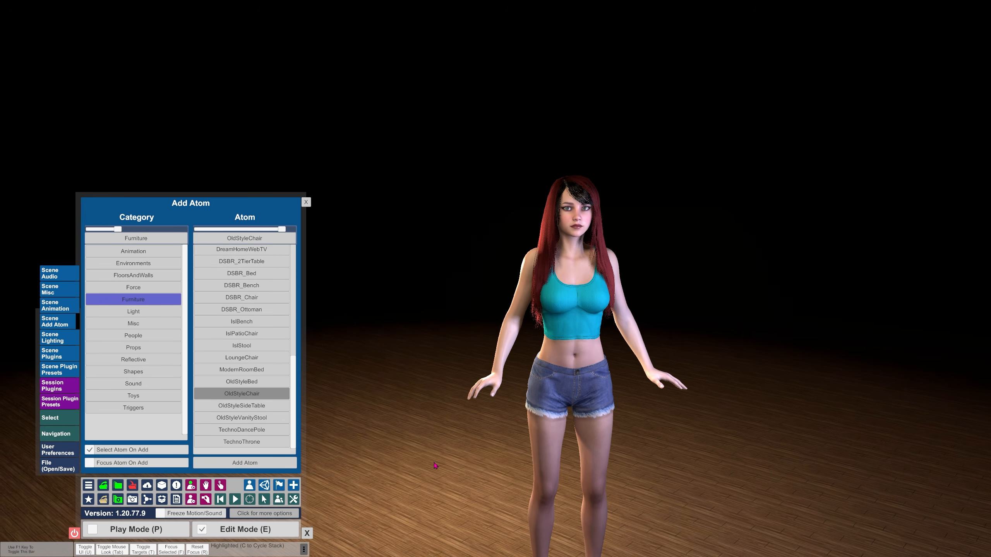
{"action": "scroll", "coordinate": [482, 507], "scroll_direction": "down", "scroll_amount": 2}
{"action": "scroll", "coordinate": [577, 415], "scroll_direction": "down", "scroll_amount": 2}
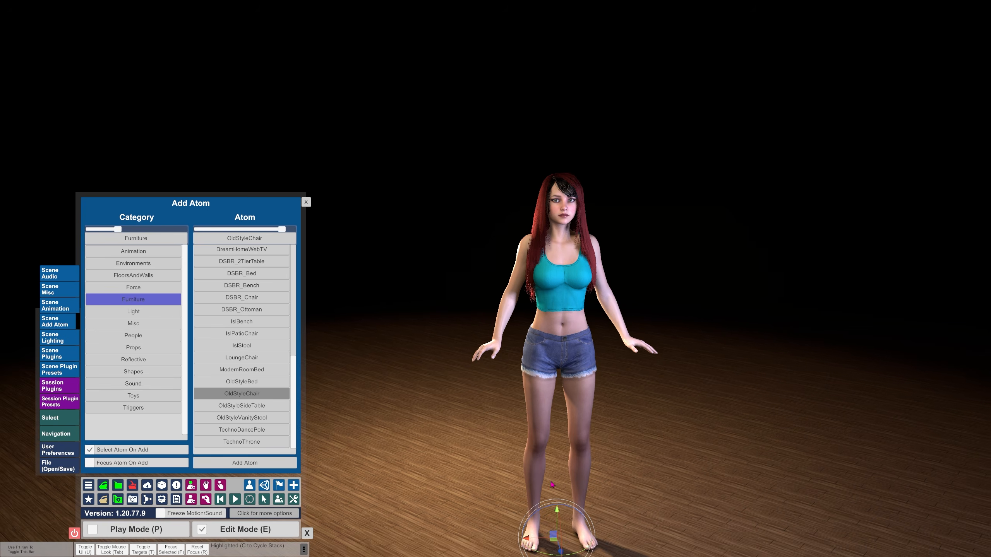
{"action": "left_click", "coordinate": [565, 311]}
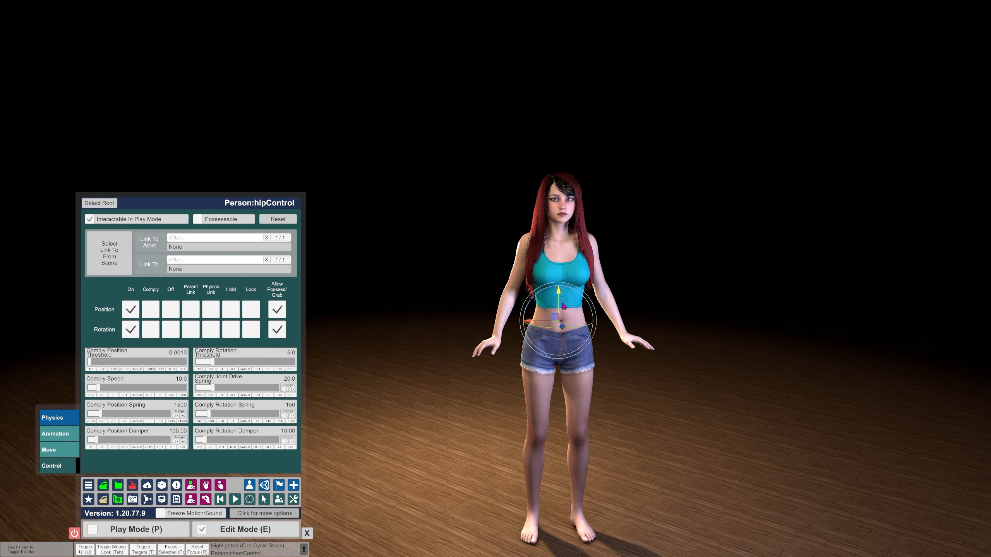
{"action": "left_click", "coordinate": [99, 203]}
{"action": "left_click", "coordinate": [198, 310]}
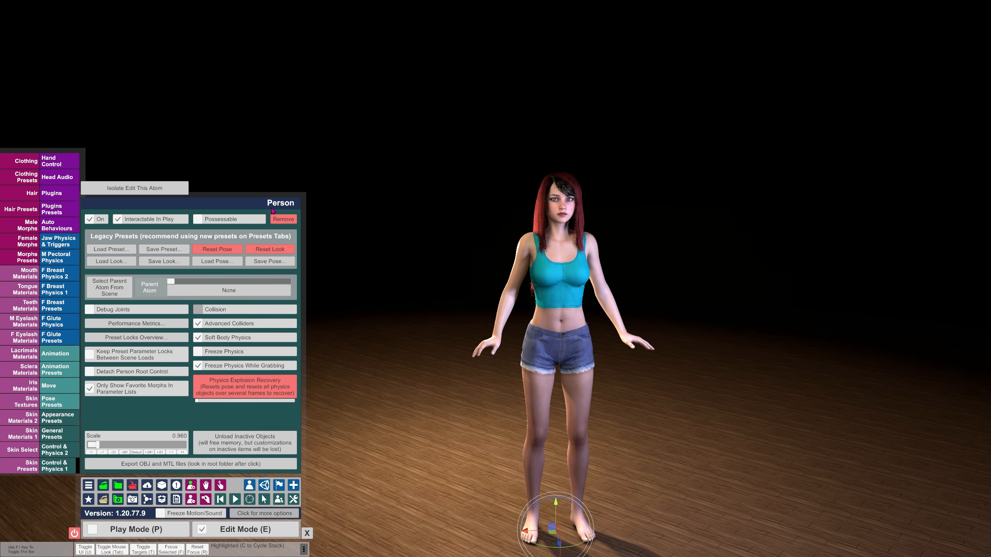
Add the OldStyleChair atom to the scene and move it sideways so it stands beside the character
{"action": "left_click", "coordinate": [293, 485]}
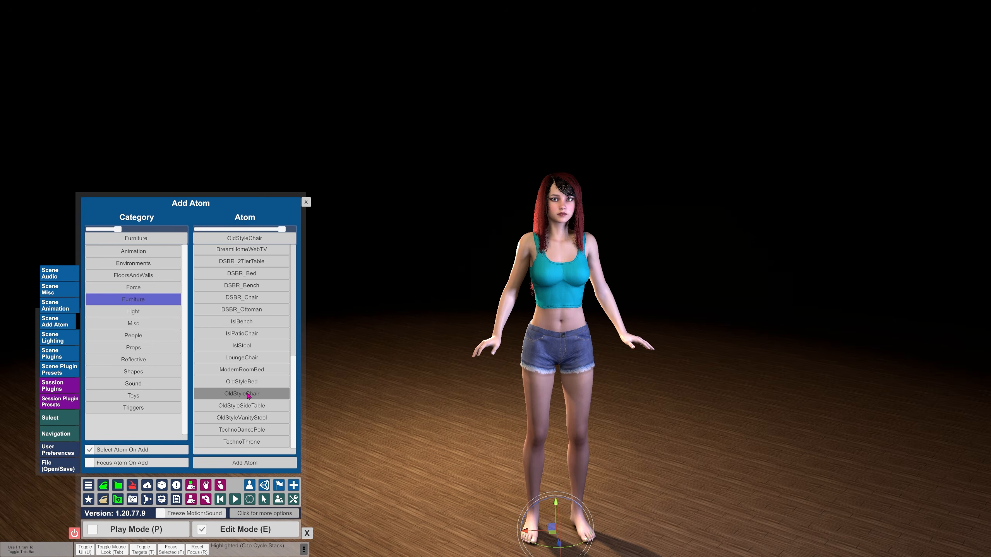
{"action": "left_click", "coordinate": [235, 467]}
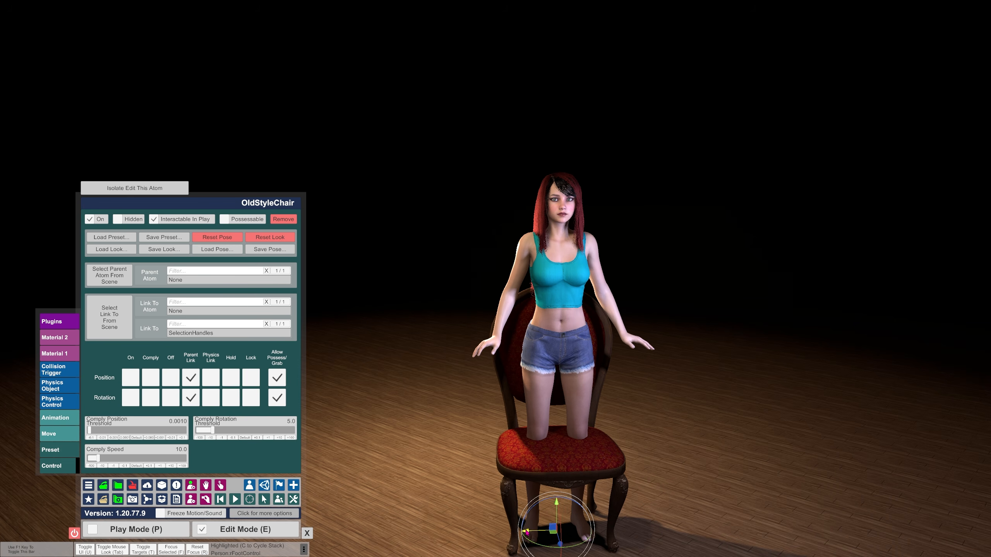
{"action": "left_click_drag", "start_coordinate": [526, 533], "coordinate": [774, 521]}
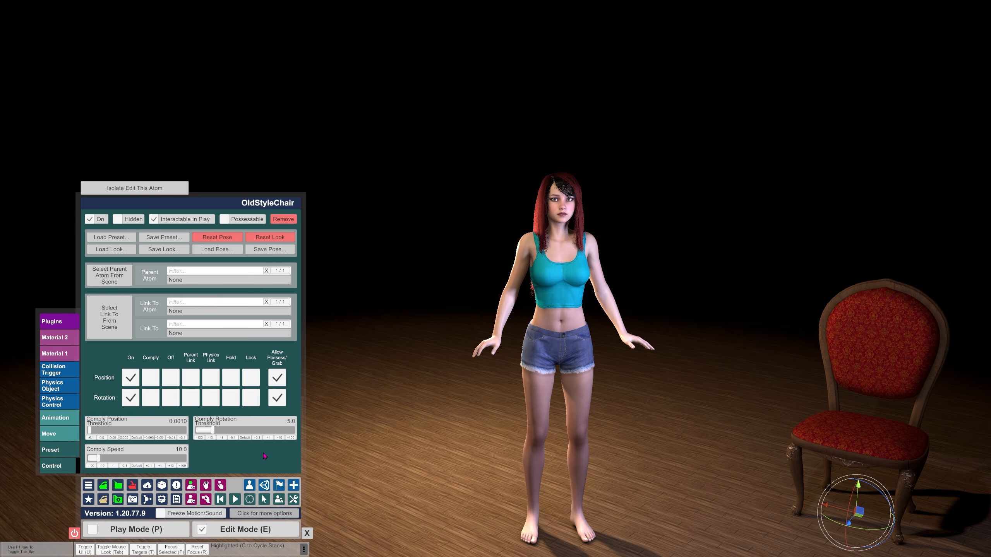
Add a CustomUnityAsset atom from the Misc category to the scene
{"action": "left_click", "coordinate": [293, 486]}
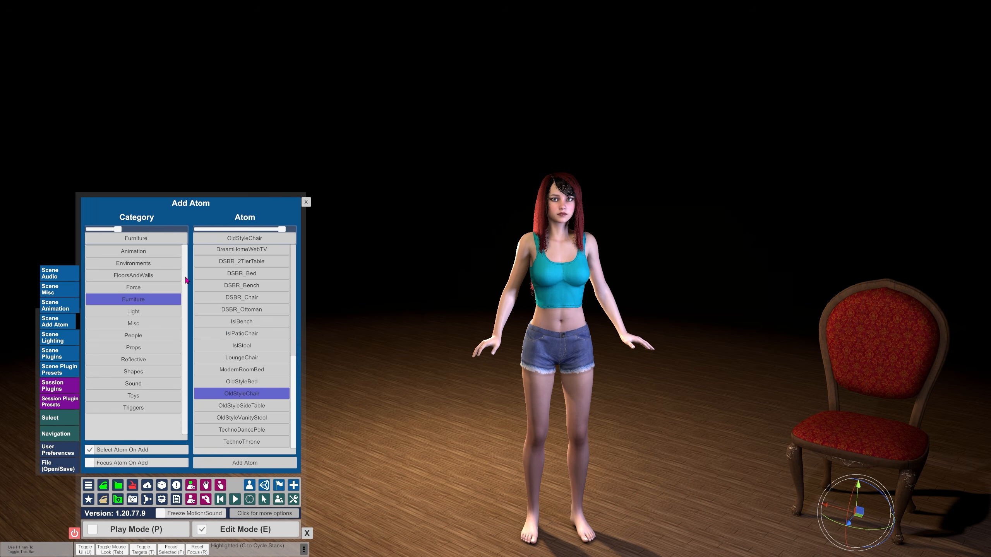
{"action": "left_click", "coordinate": [138, 325]}
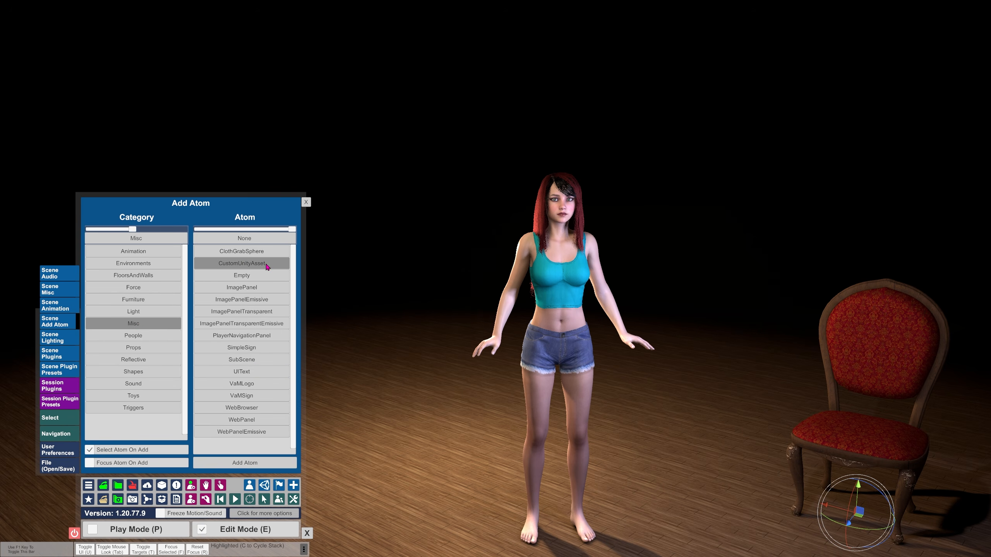
{"action": "left_click", "coordinate": [267, 267]}
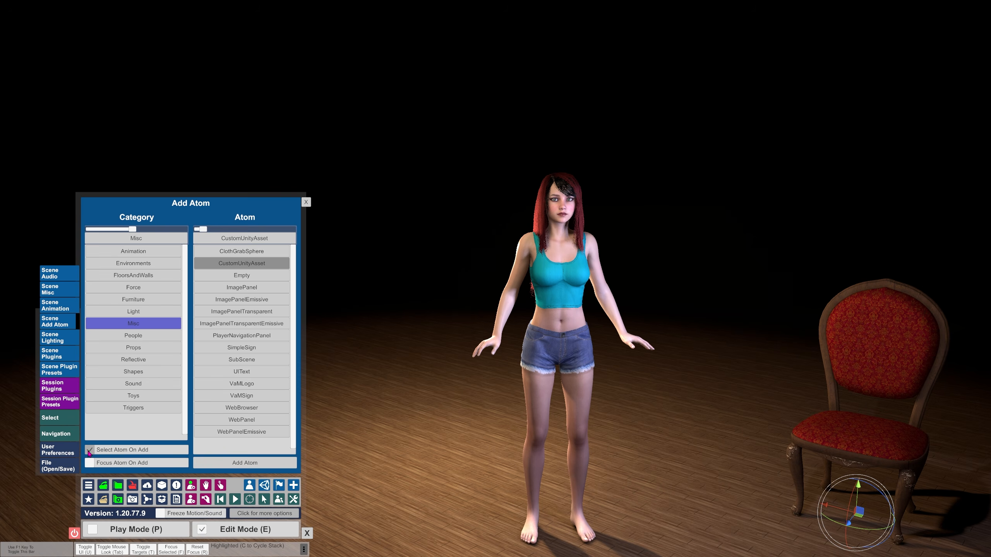
{"action": "left_click", "coordinate": [229, 462]}
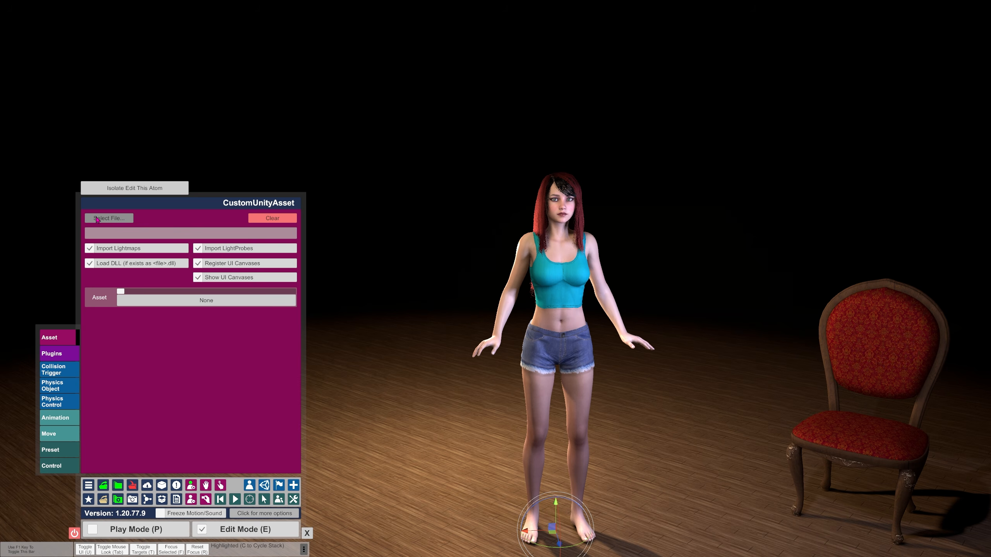
Load sofalargetex03.assetbundle into the CustomUnityAsset atom and choose assets/prefabs/sofalargetex.prefab as its asset
{"action": "left_click", "coordinate": [97, 219]}
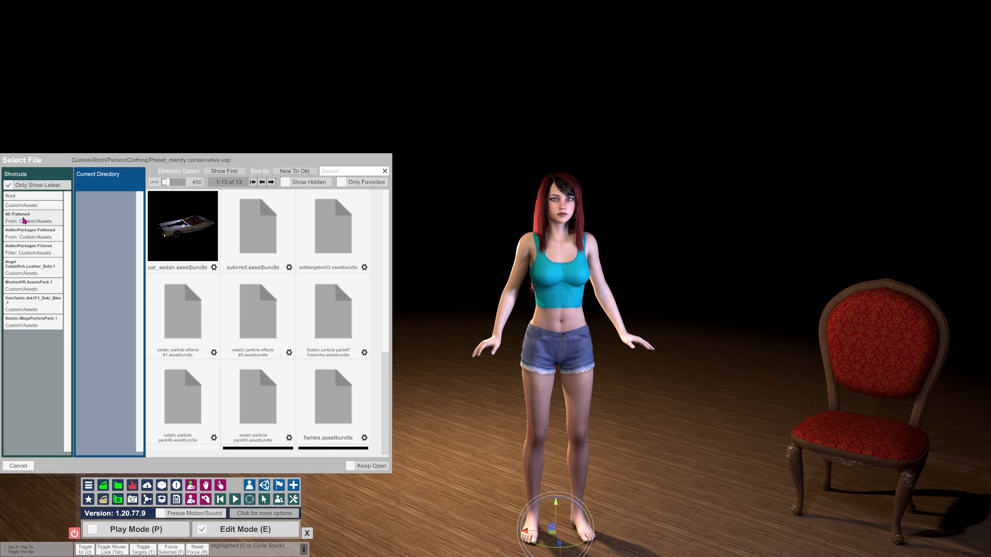
{"action": "scroll", "coordinate": [289, 289], "scroll_direction": "down", "scroll_amount": 2}
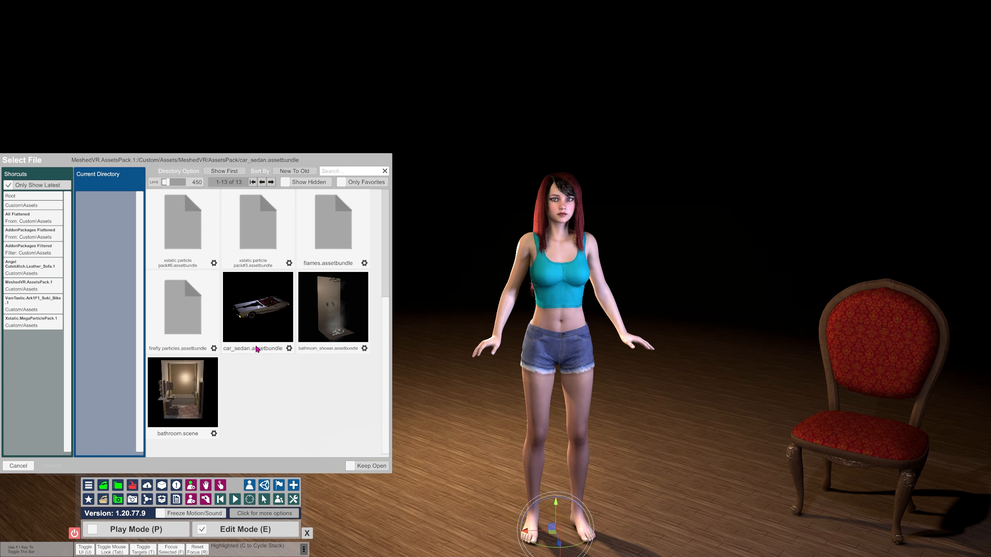
{"action": "scroll", "coordinate": [242, 394], "scroll_direction": "up", "scroll_amount": 4}
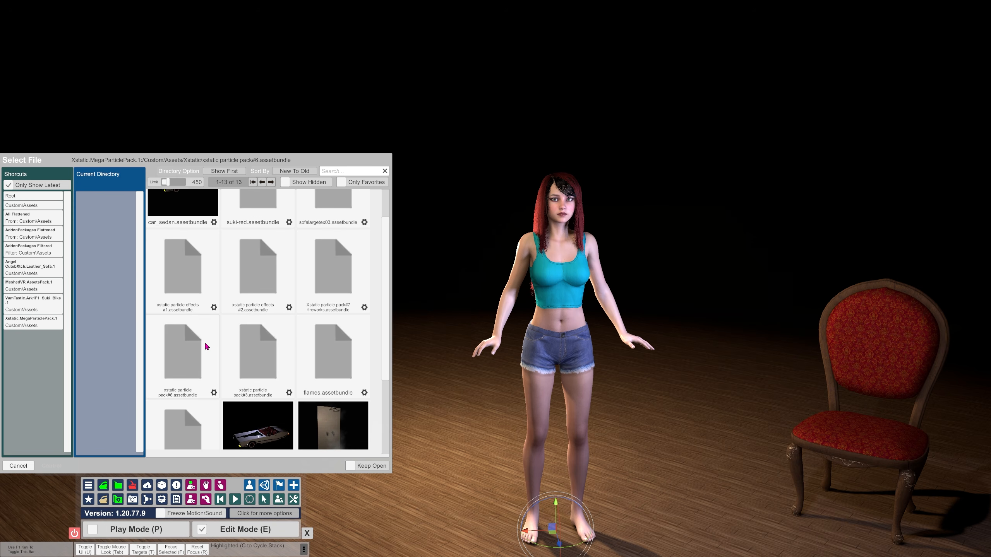
{"action": "scroll", "coordinate": [204, 341], "scroll_direction": "up", "scroll_amount": 2}
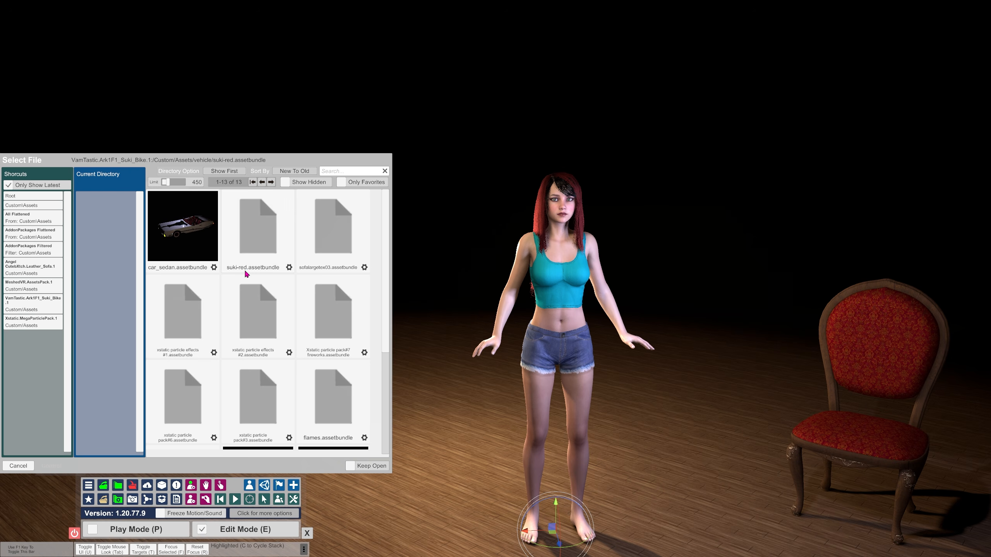
{"action": "left_click", "coordinate": [332, 240]}
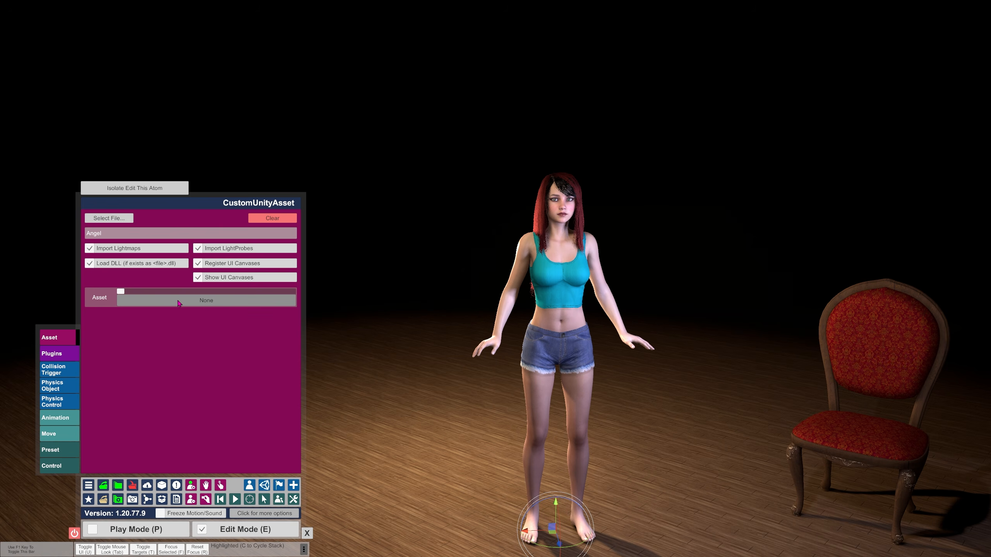
{"action": "left_click", "coordinate": [207, 305]}
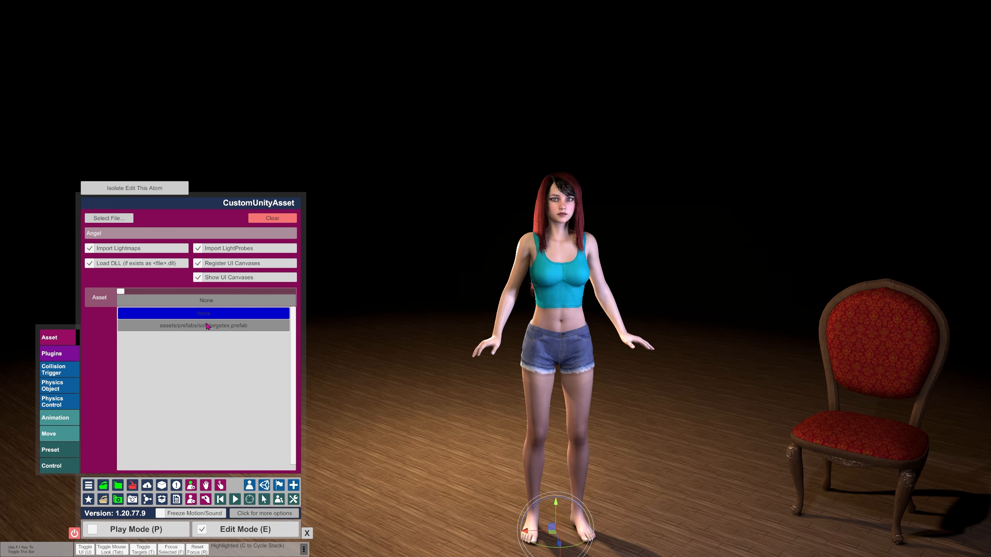
{"action": "left_click", "coordinate": [207, 325]}
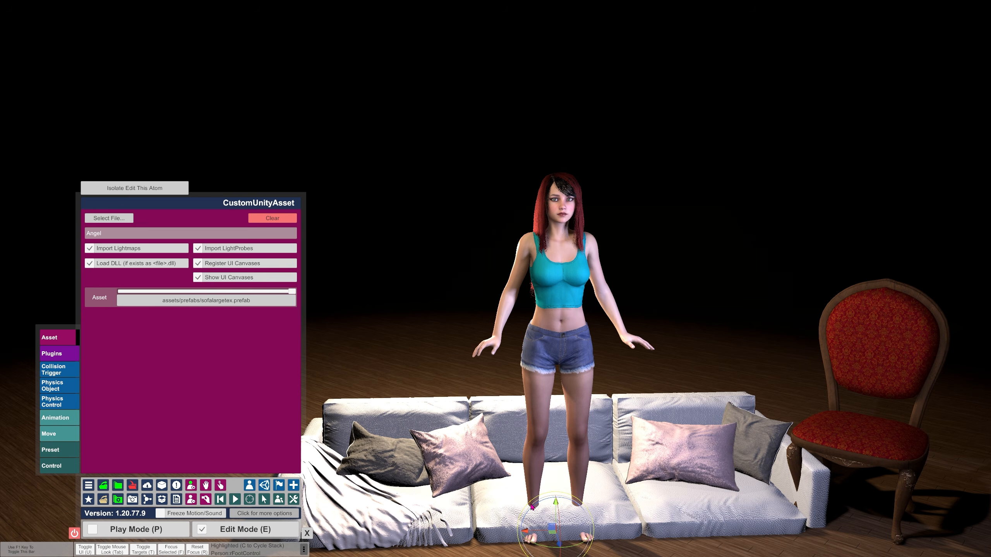
Raise the sofa set out of the floor, move it back behind the character and shift it sideways, then deselect it
{"action": "left_click_drag", "start_coordinate": [557, 503], "coordinate": [562, 440]}
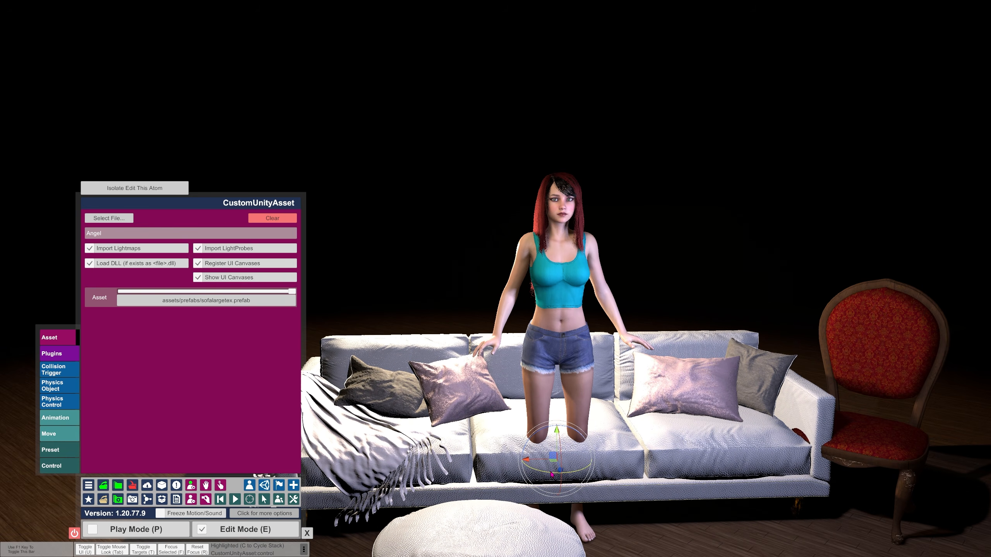
{"action": "left_click_drag", "start_coordinate": [560, 474], "coordinate": [359, 362]}
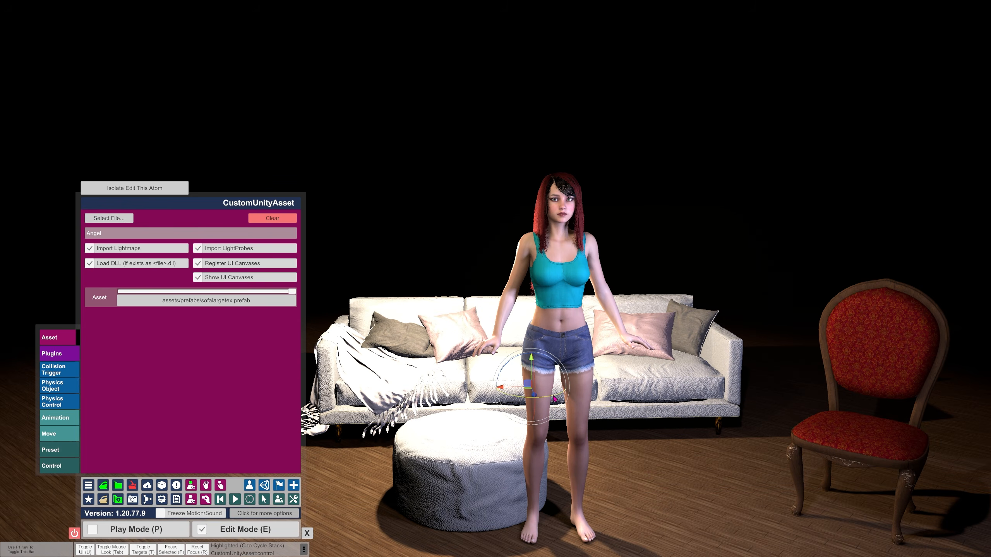
{"action": "left_click_drag", "start_coordinate": [541, 397], "coordinate": [479, 396]}
{"action": "left_click", "coordinate": [756, 388]}
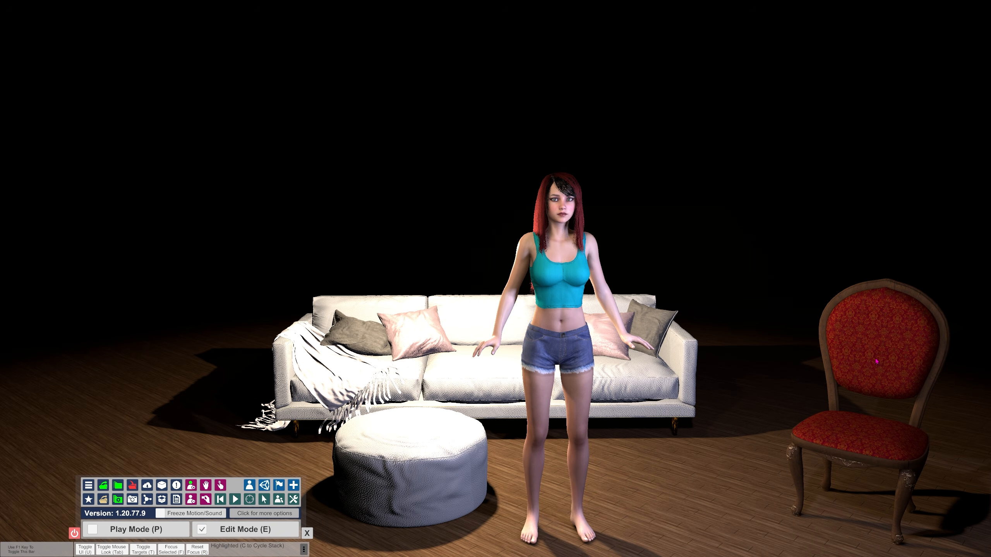
Select the OldStyleChair atom and move it farther back so it stands beside the sofa
{"action": "left_click", "coordinate": [264, 499]}
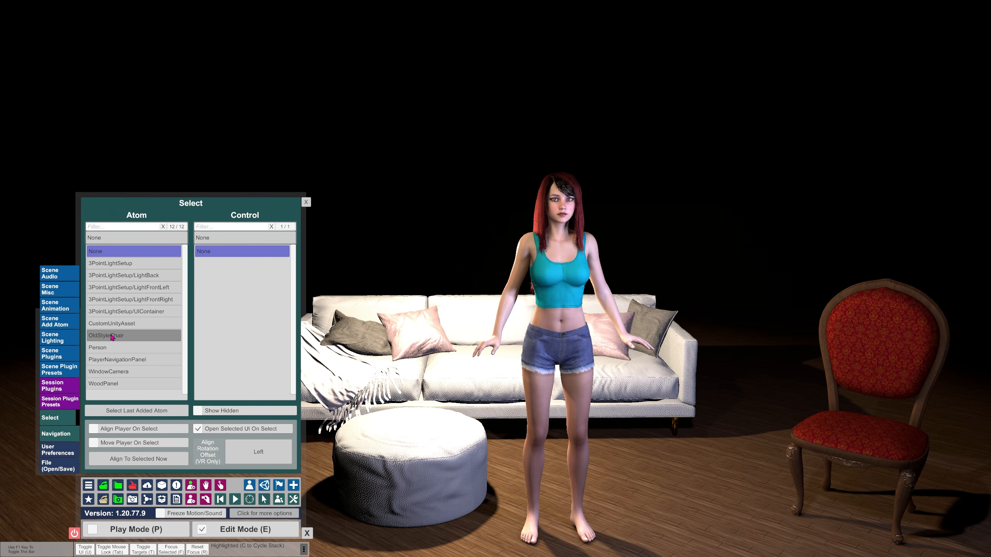
{"action": "left_click", "coordinate": [112, 337]}
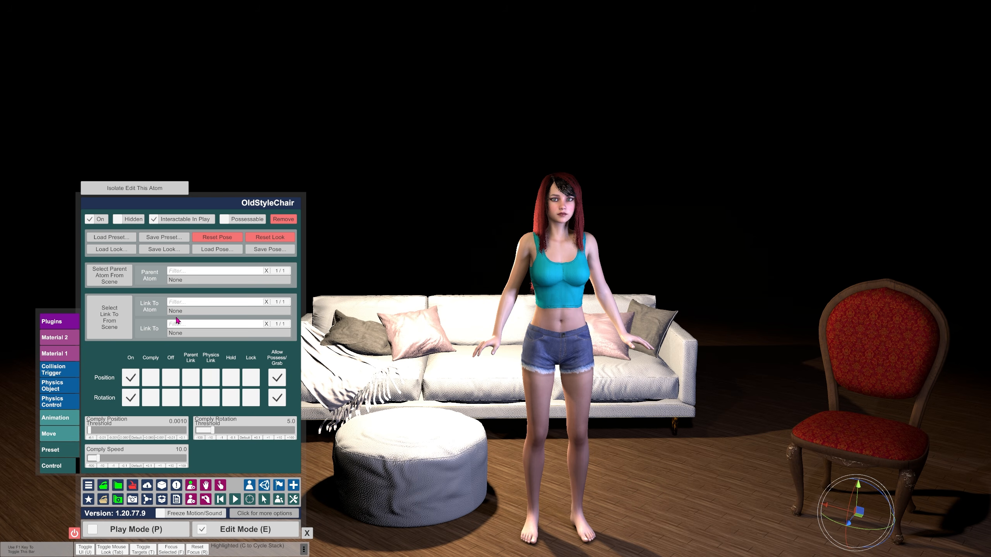
{"action": "left_click", "coordinate": [828, 506]}
{"action": "left_click_drag", "start_coordinate": [828, 507], "coordinate": [917, 339]}
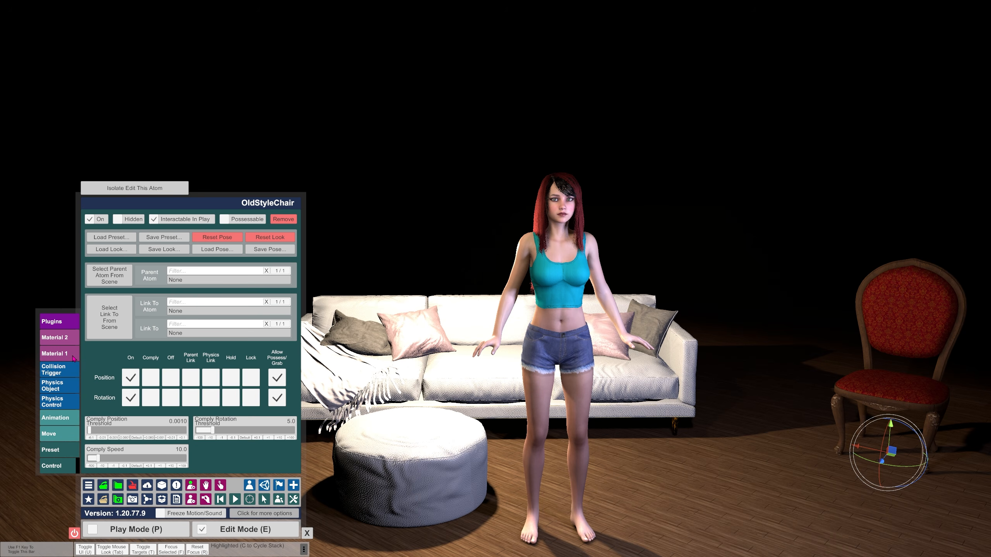
Try adjusting the diffuse color in the OldStyleChair's Material 2 settings
{"action": "left_click", "coordinate": [60, 338]}
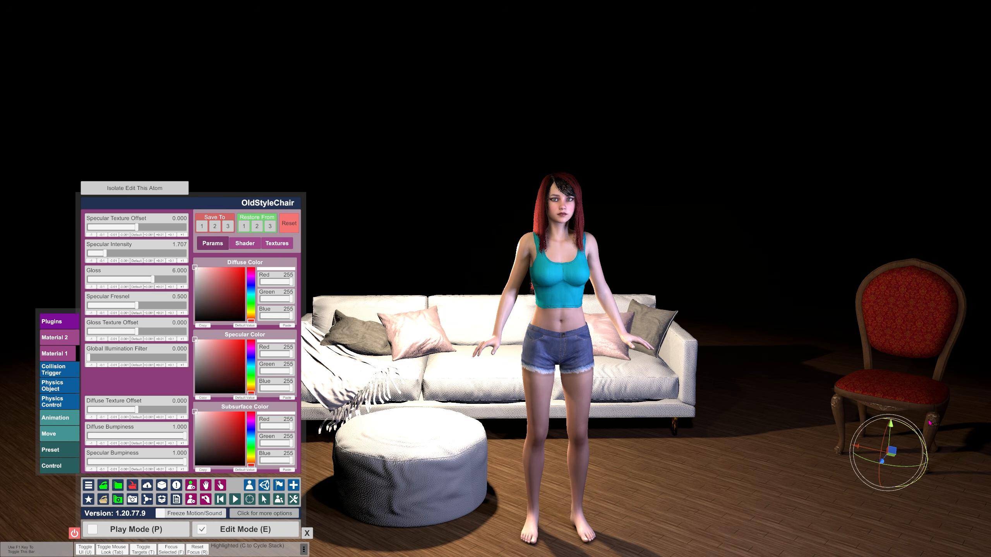
{"action": "left_click", "coordinate": [63, 338]}
{"action": "mouse_move", "coordinate": [199, 272]}
{"action": "left_mouse_down"}
{"action": "mouse_move", "coordinate": [242, 274]}
{"action": "mouse_move", "coordinate": [211, 300]}
{"action": "mouse_move", "coordinate": [195, 274]}
{"action": "left_mouse_up"}
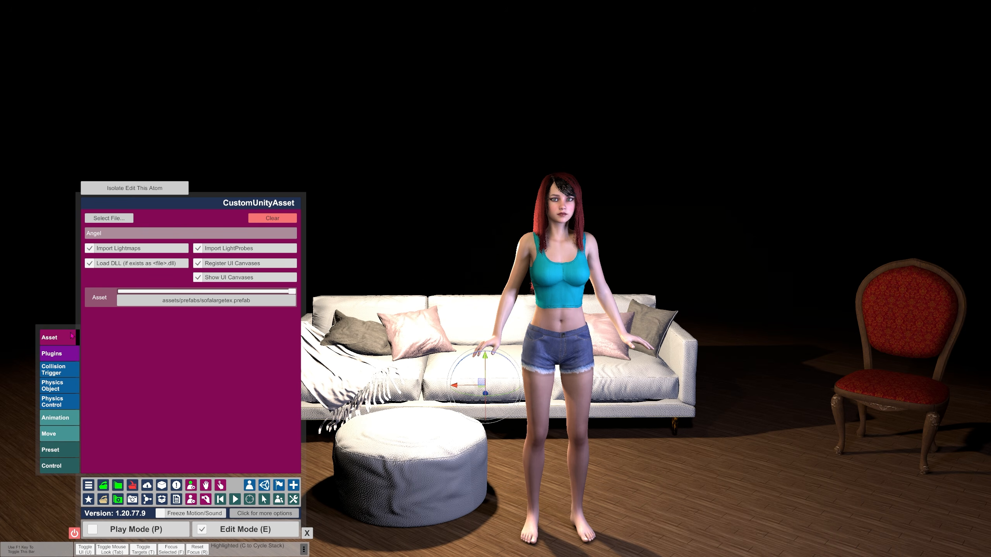
Try scaling the sofa's CustomUnityAsset atom down to about 0.719 in its physics object settings, then restore the default scale
{"action": "left_click", "coordinate": [54, 387]}
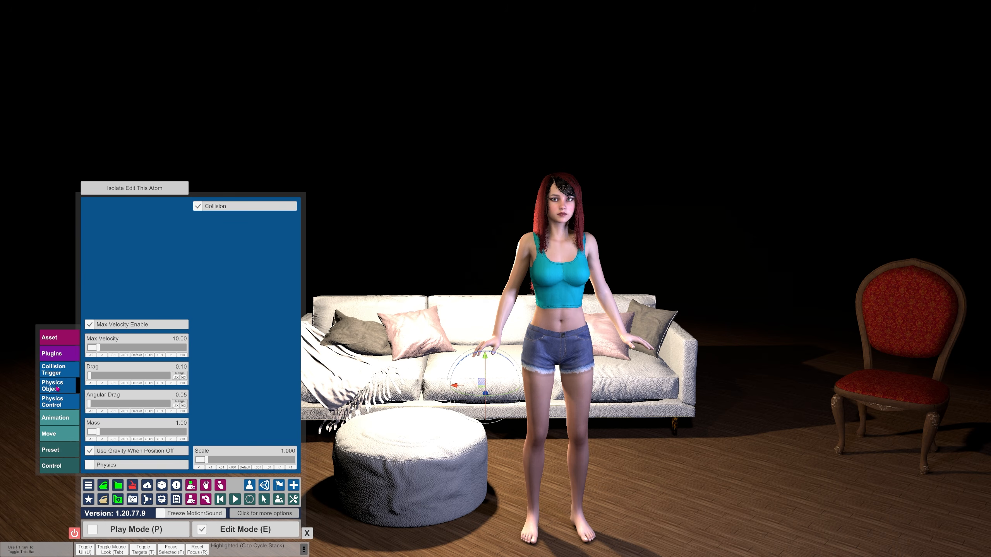
{"action": "left_click_drag", "start_coordinate": [206, 460], "coordinate": [206, 458]}
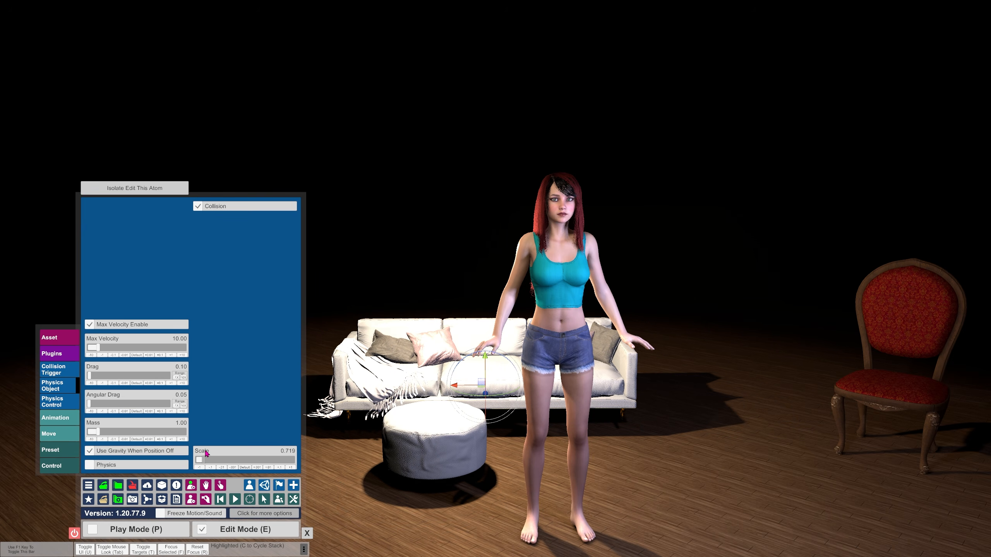
{"action": "left_click", "coordinate": [248, 469]}
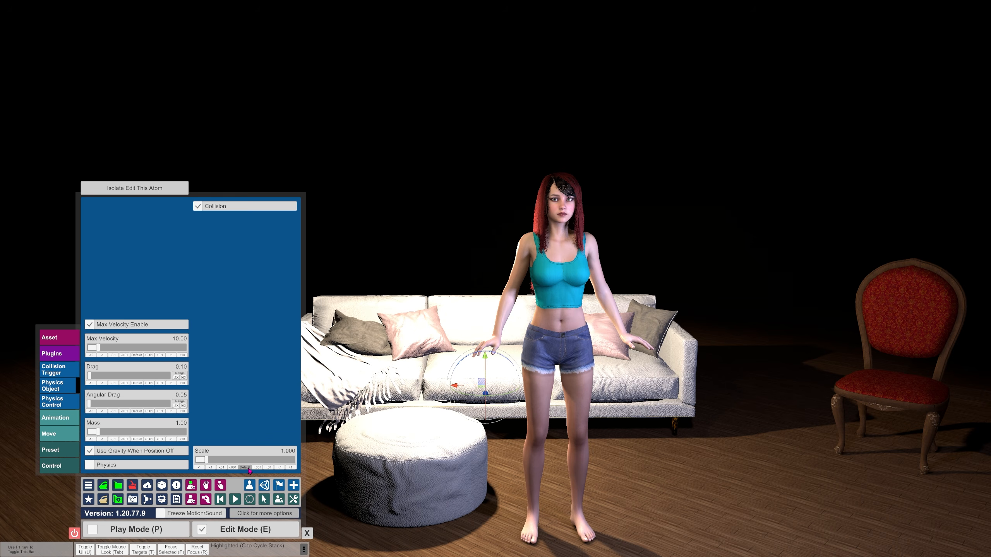